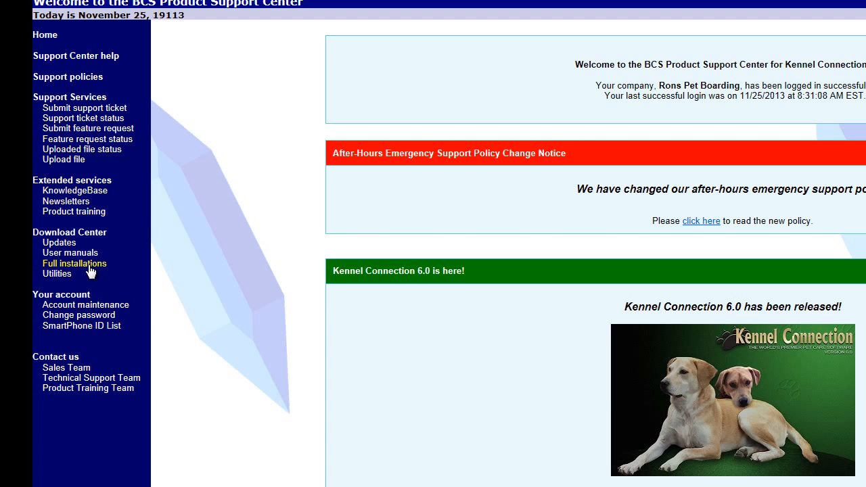
Step: Download the Kennel Connection 6.0 full installation from the Download Center and save it to the Desktop as KC6Setup
click(90, 270)
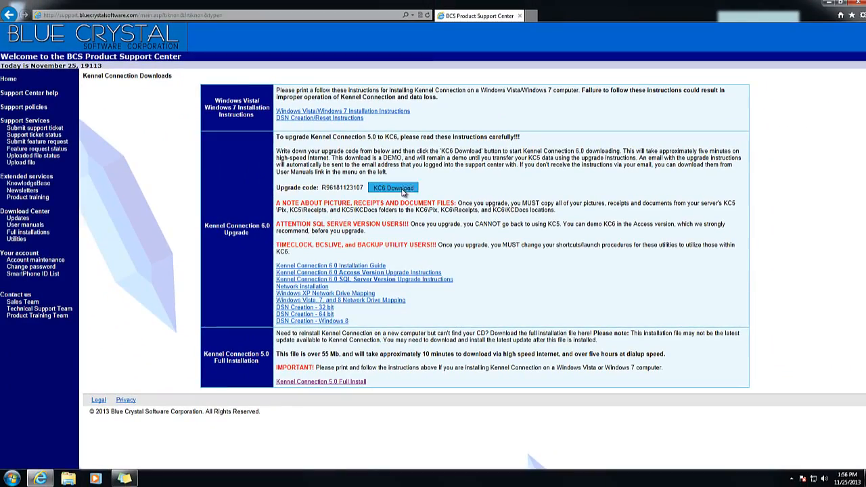
click(403, 189)
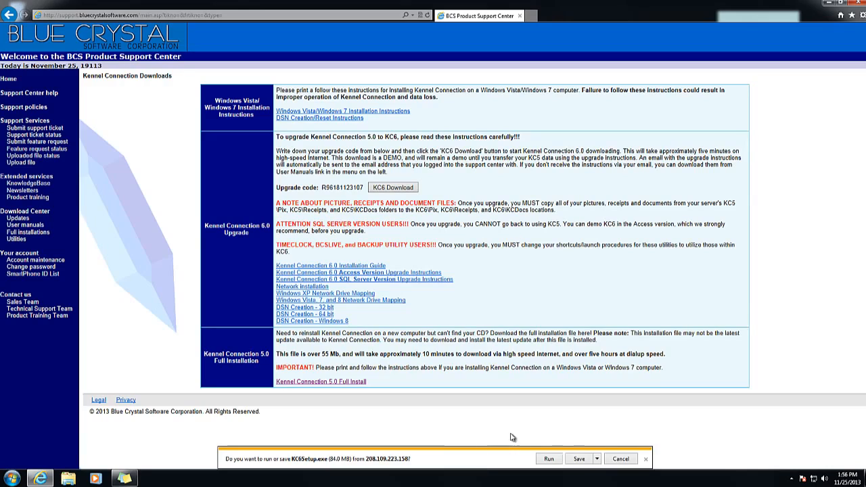
click(597, 459)
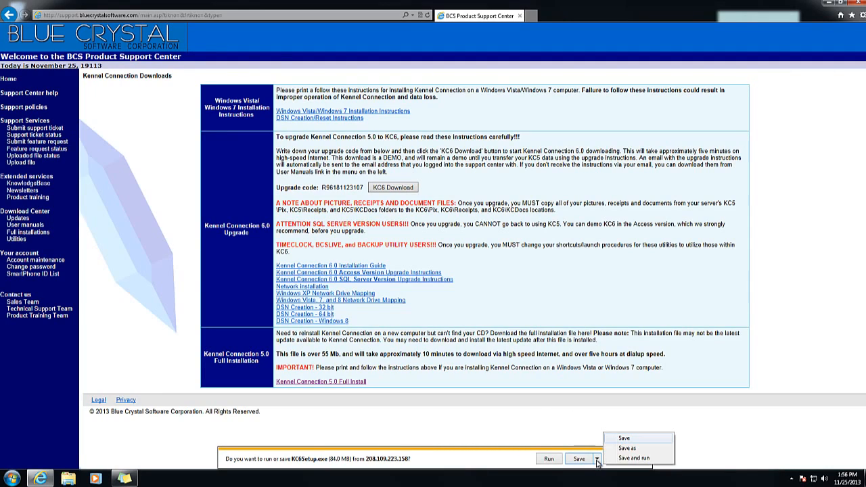
click(634, 448)
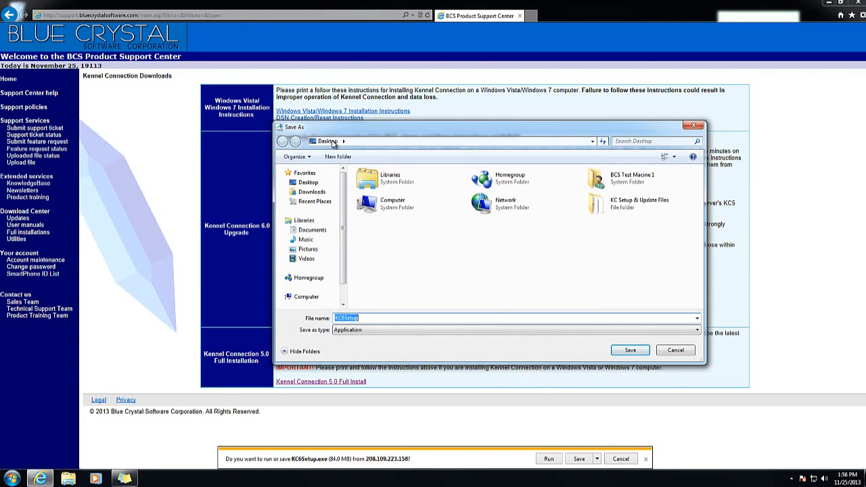
click(308, 184)
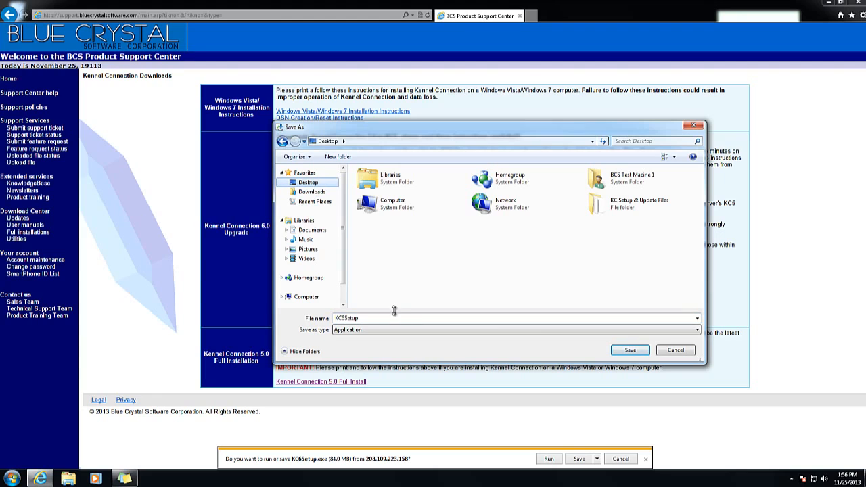
click(638, 351)
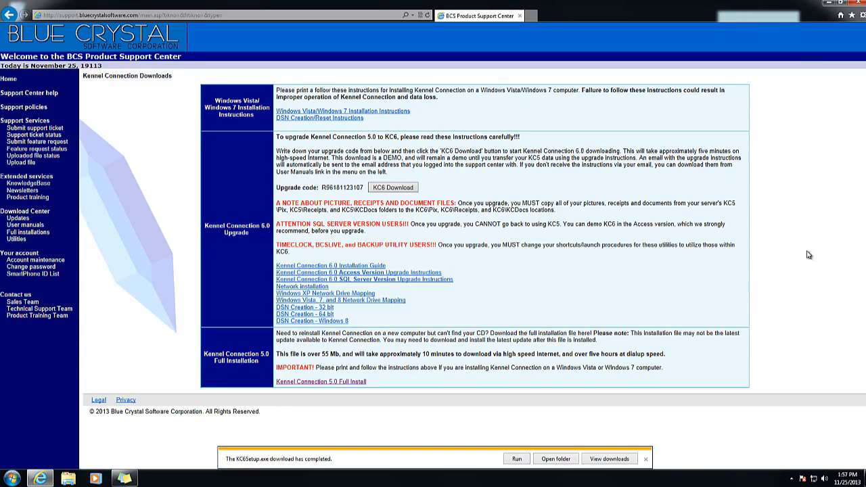
Step: Return to the Windows desktop, move the KC6Setup icon above the Kennel Connection banner, and run the installer despite its unknown publisher
click(828, 6)
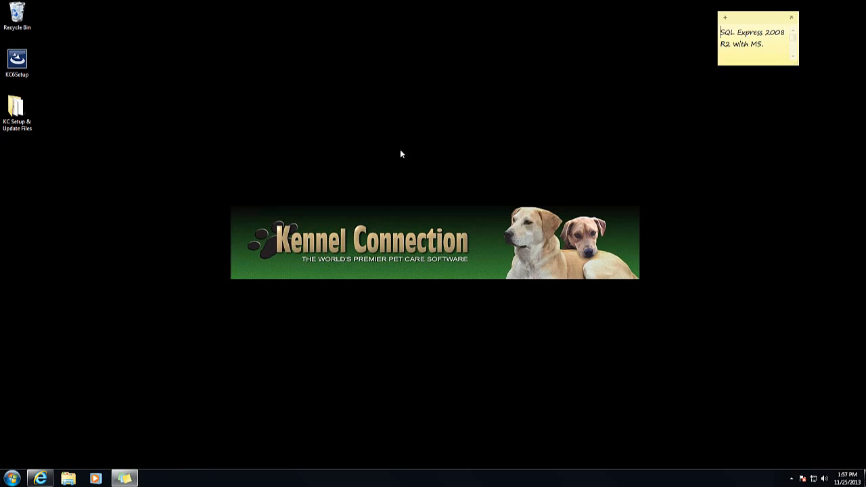
click(399, 150)
drag(17, 61, 428, 170)
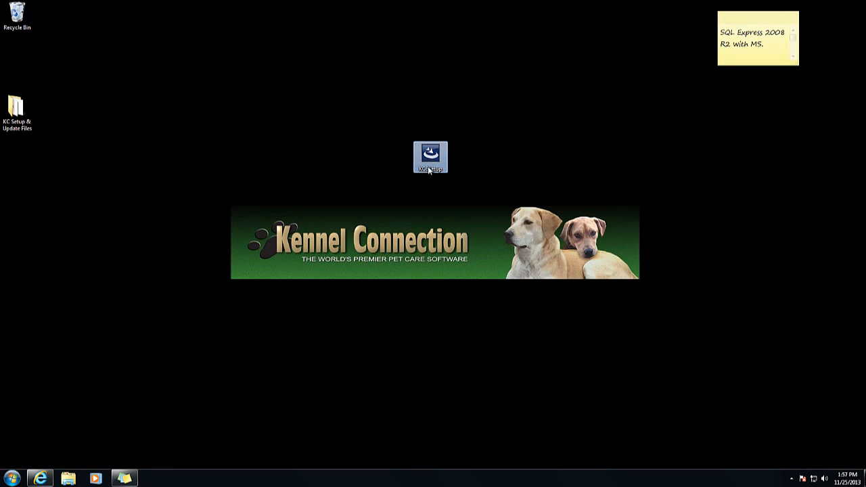
click(531, 147)
double_click(431, 156)
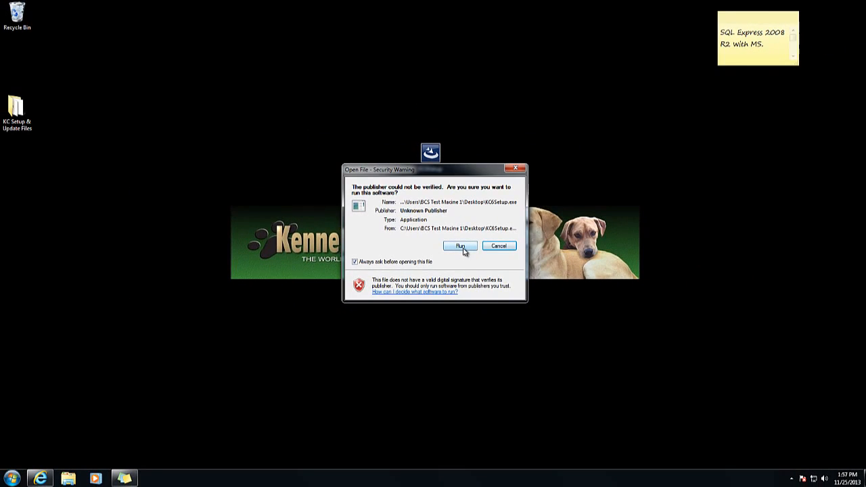
click(461, 247)
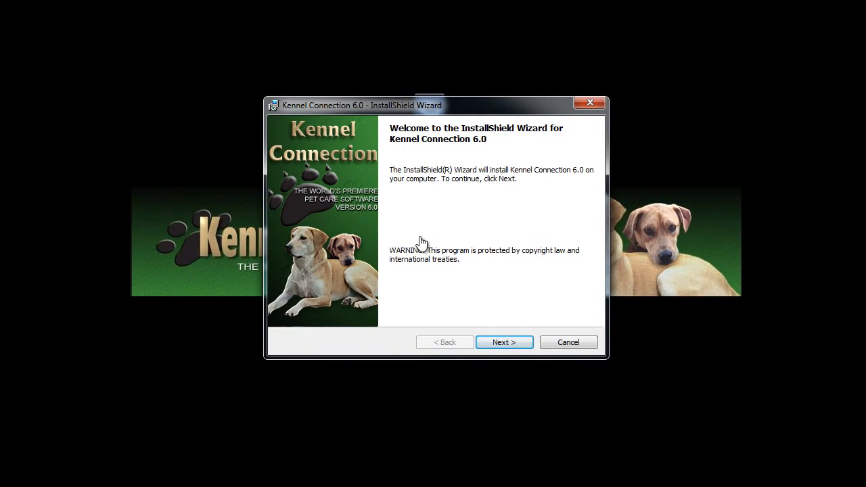
Step: Accept the license agreement, install Kennel Connection 6.0 for all users in C:\KC6\, and finish the wizard
click(512, 345)
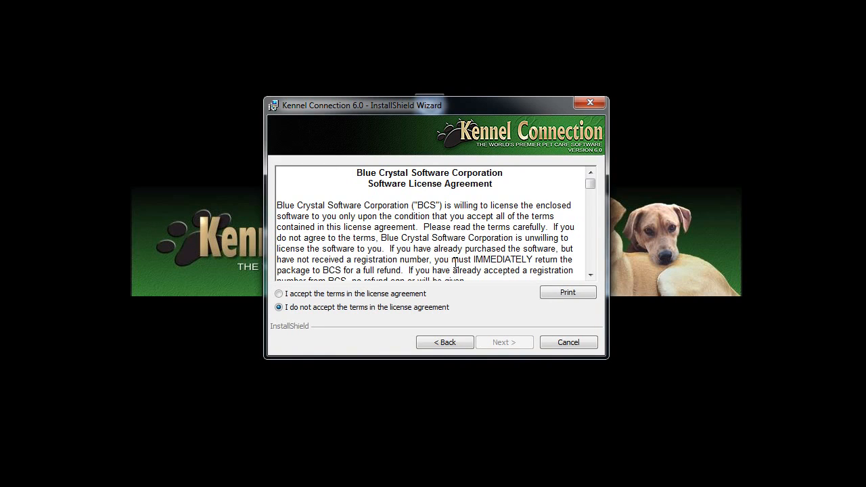
click(292, 295)
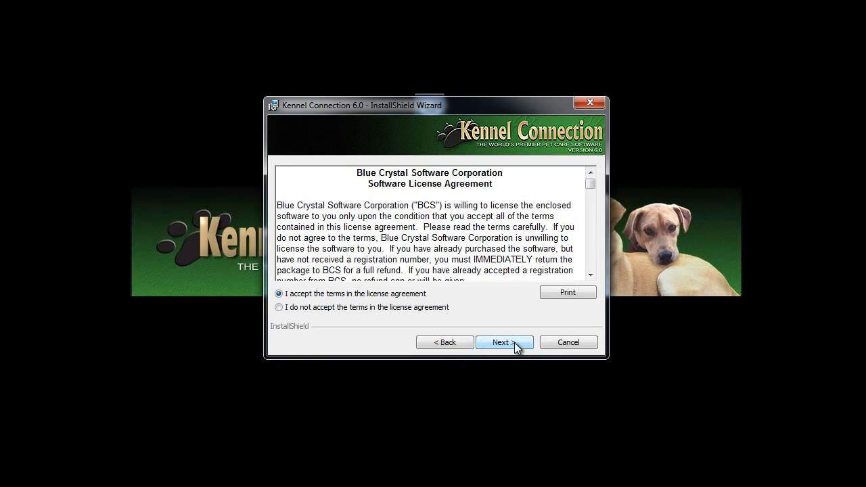
click(516, 345)
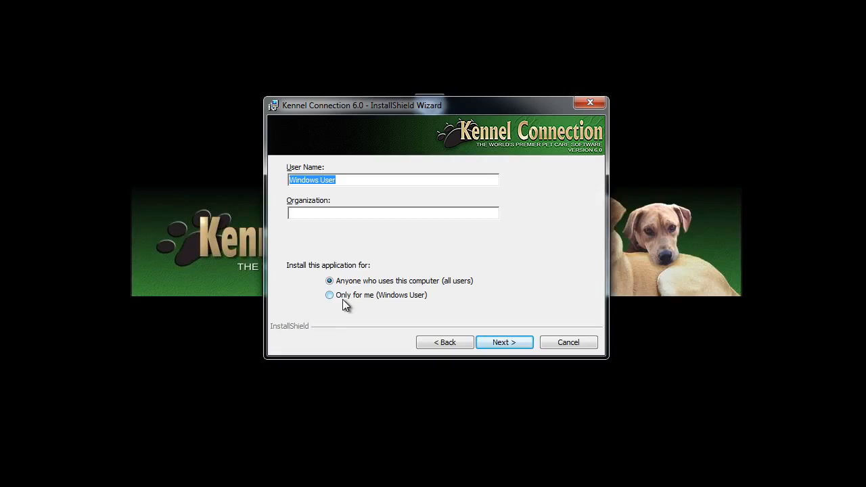
click(504, 342)
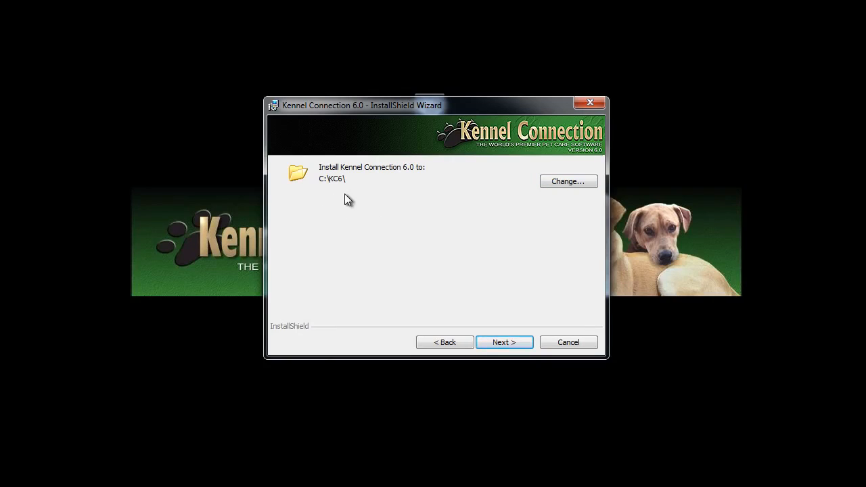
click(515, 344)
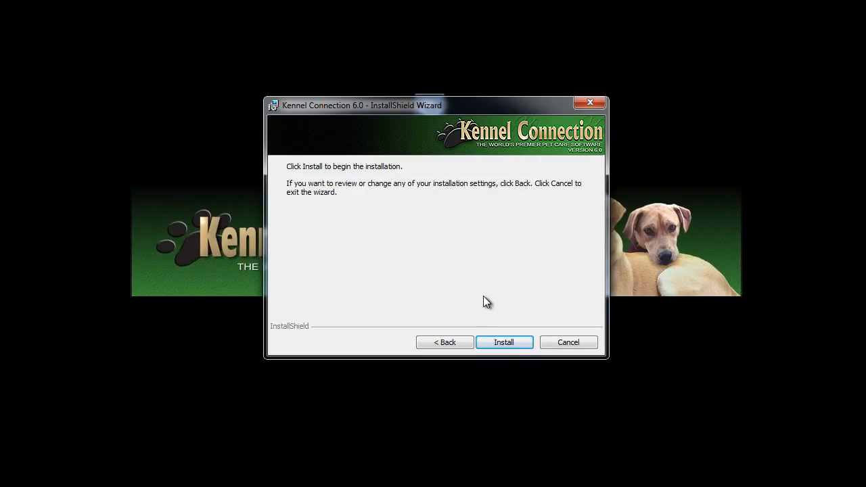
click(504, 342)
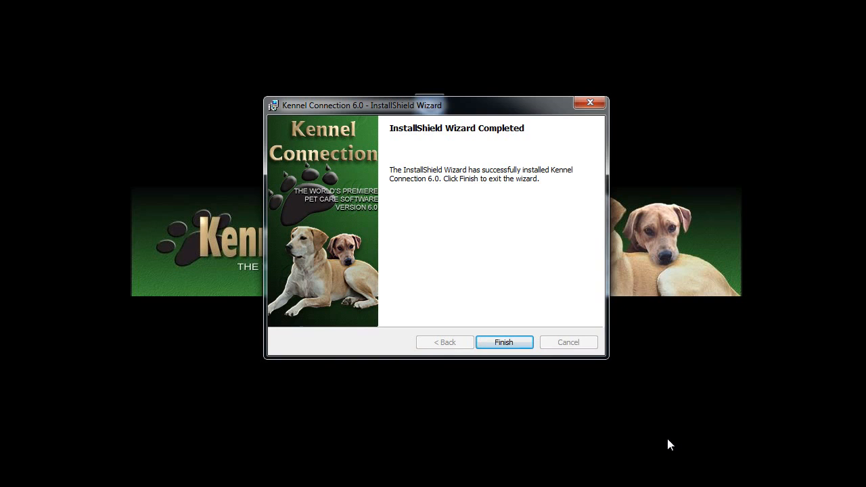
click(512, 346)
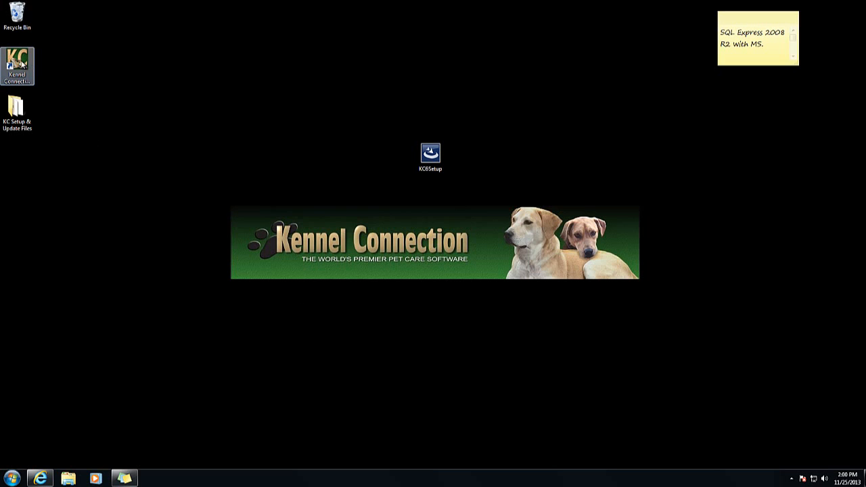
Step: Launch Kennel Connection 6.0 and exit from its registration form without registering
double_click(23, 61)
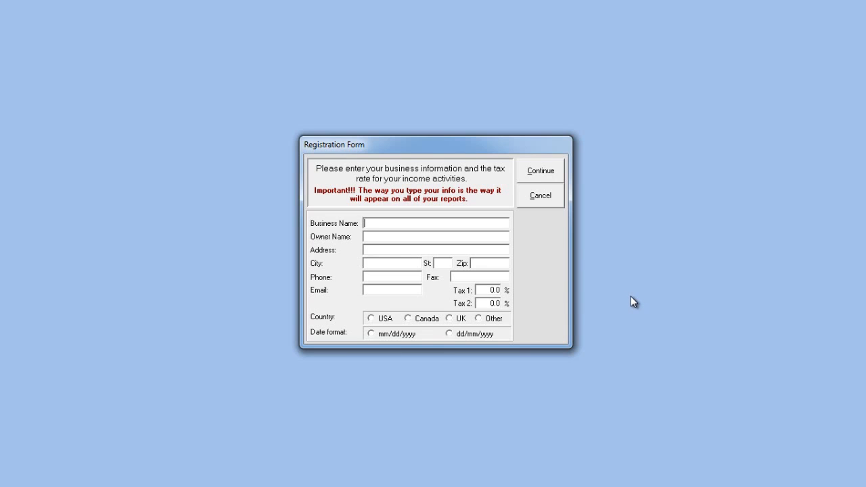
click(543, 197)
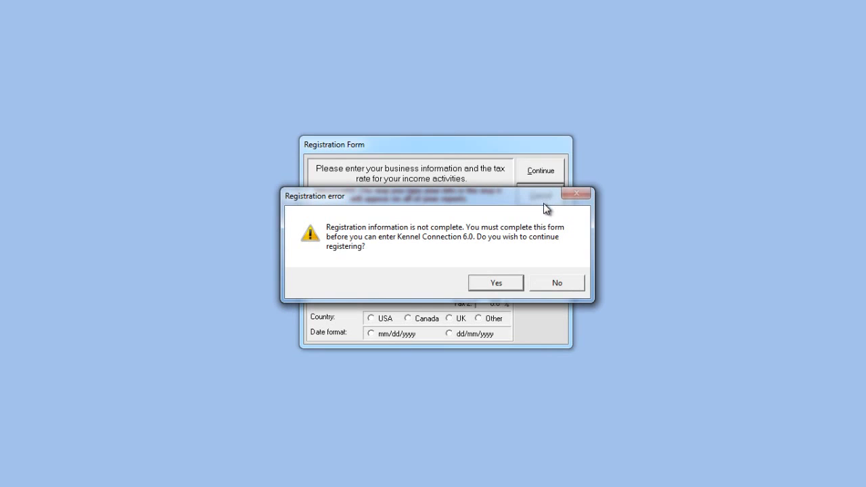
click(559, 284)
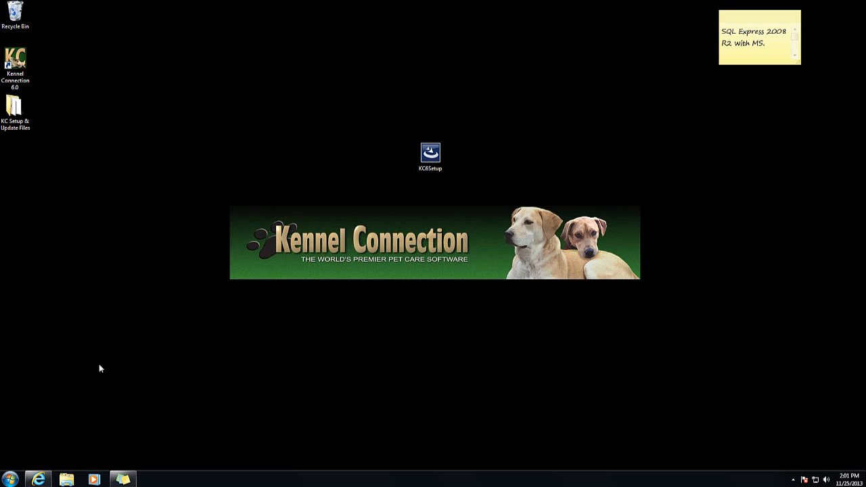
Step: Launch the Backup Restore Utility from the Kennel Connection 6.0 program group
click(11, 479)
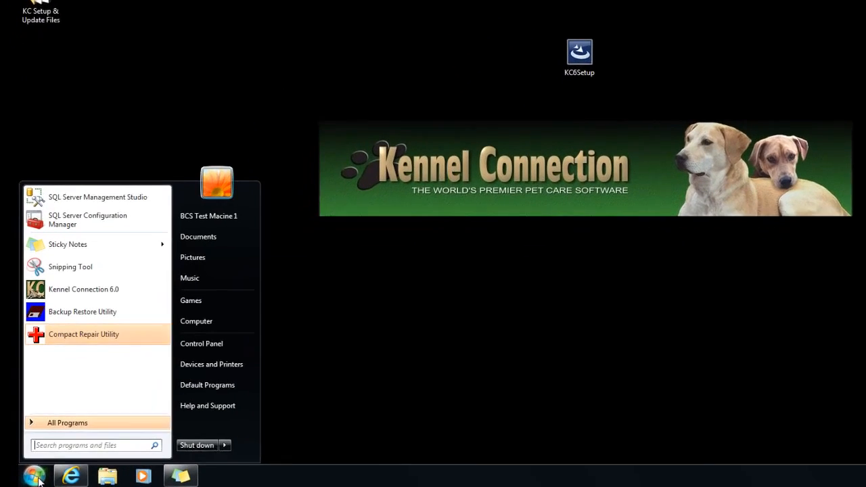
click(63, 418)
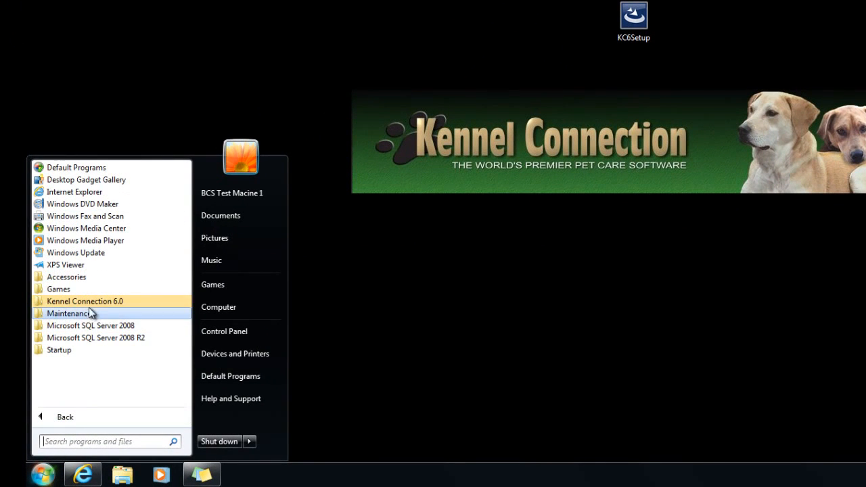
click(136, 308)
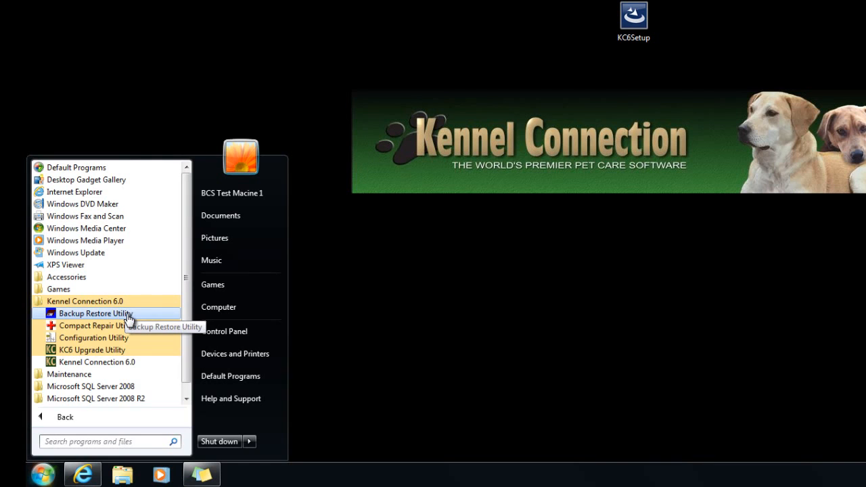
click(129, 316)
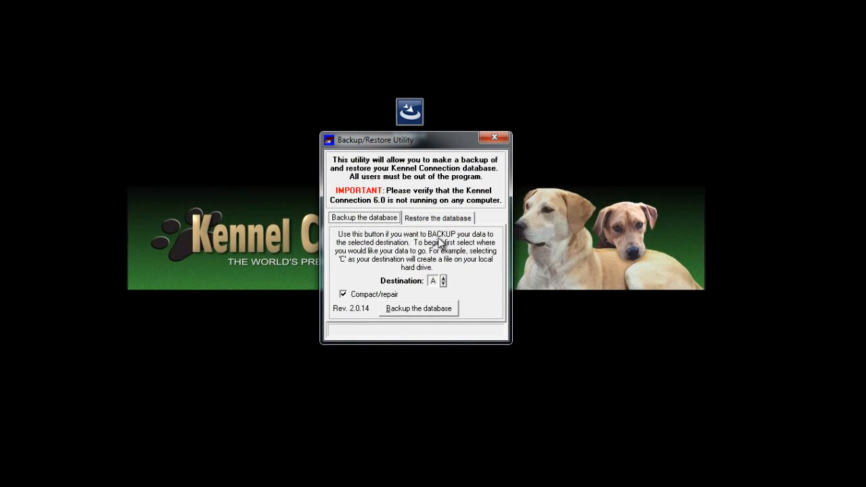
Step: Choose the backup file KC611252013.zip on Local Disk (C:) as the source for restoring the database
click(449, 219)
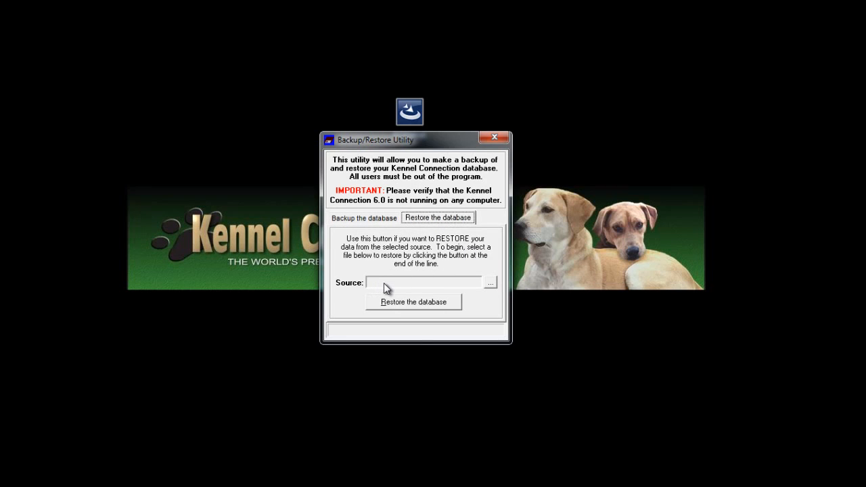
click(490, 286)
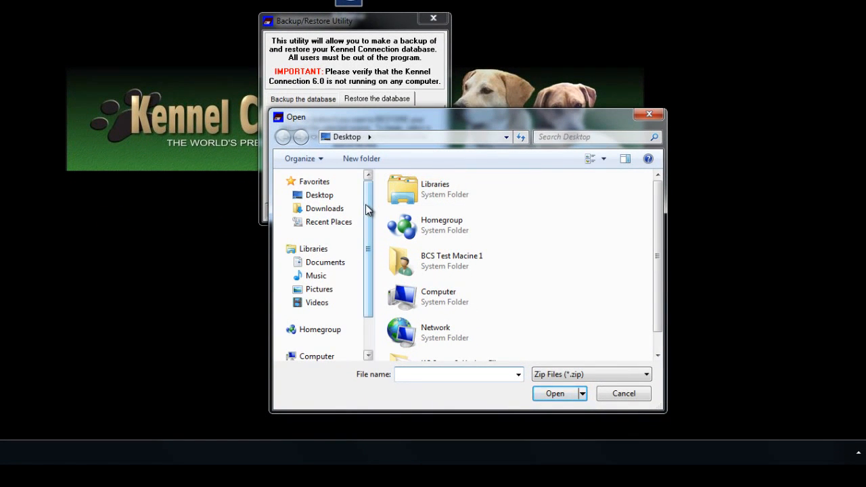
drag(366, 210, 367, 249)
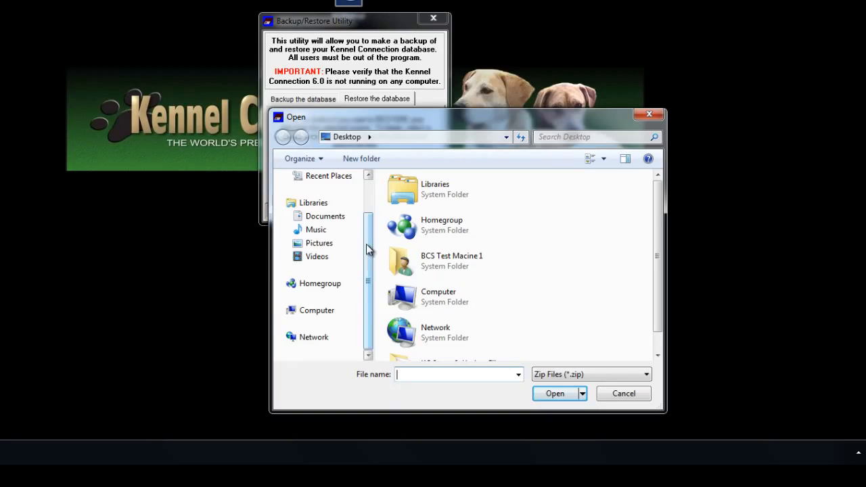
click(317, 311)
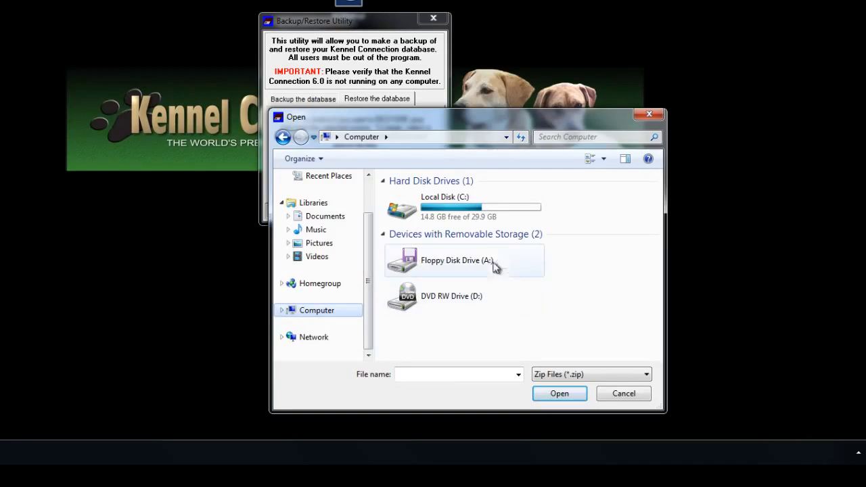
click(451, 206)
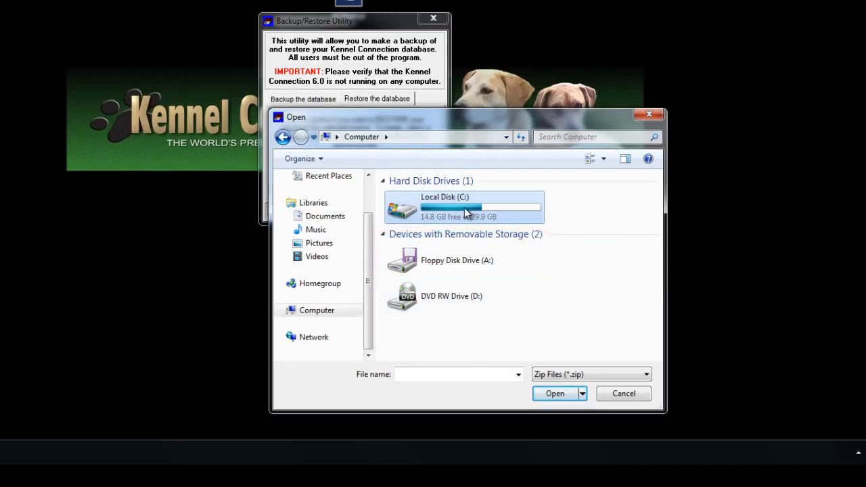
double_click(466, 212)
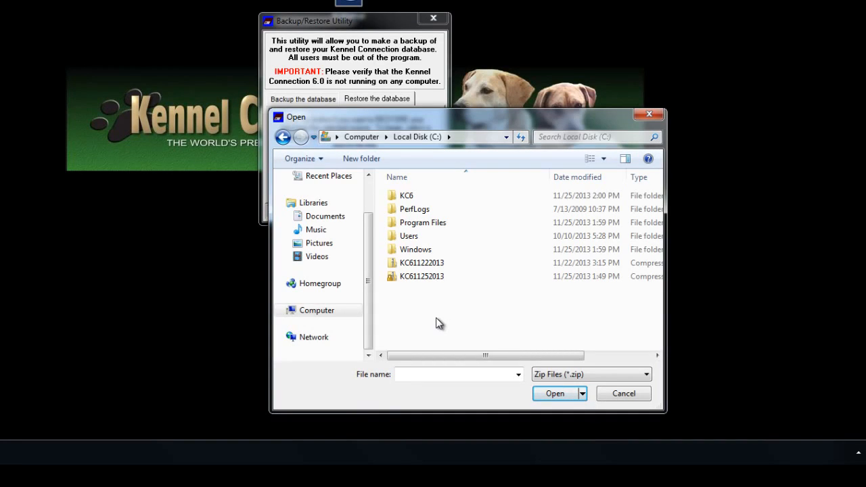
click(410, 277)
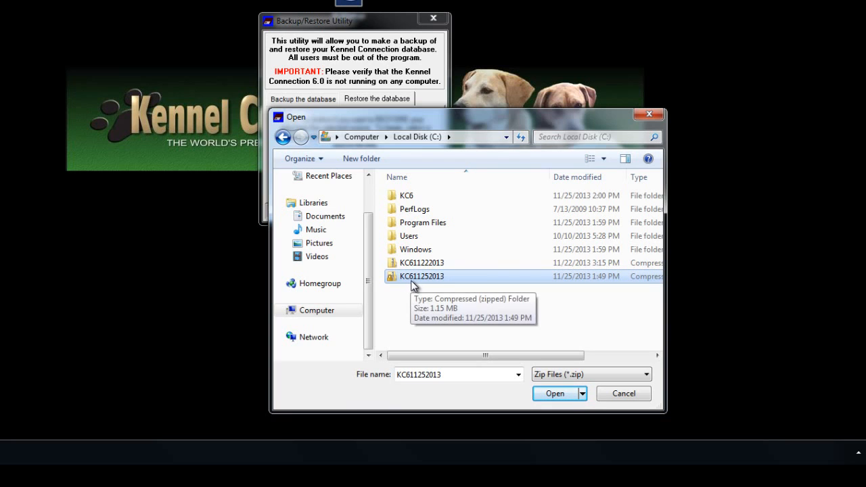
double_click(454, 278)
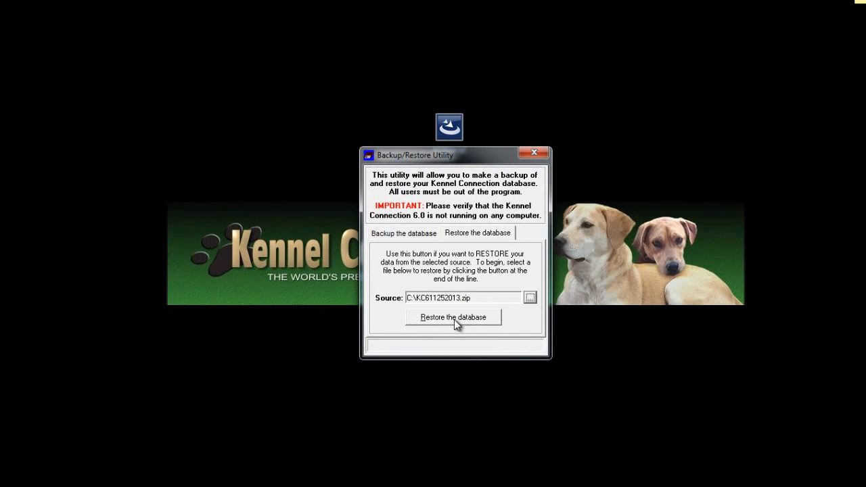
Step: Restore the Kennel Connection database from the selected backup, agreeing to overwrite all existing data
click(454, 319)
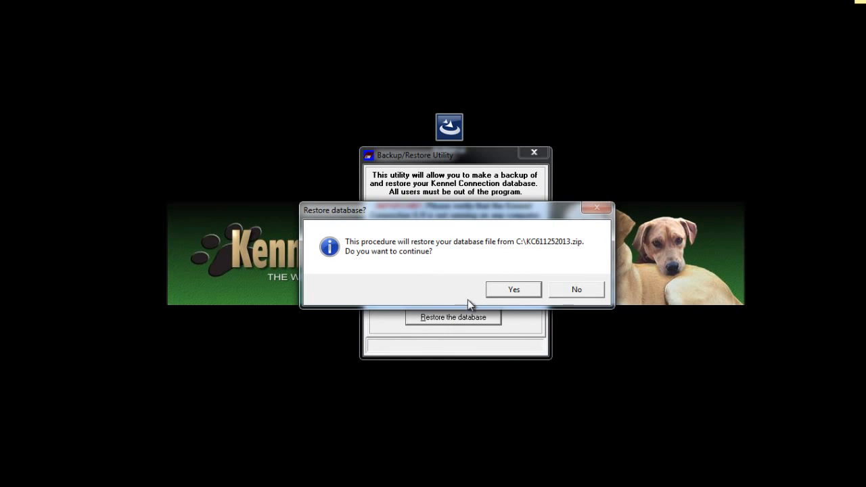
click(513, 292)
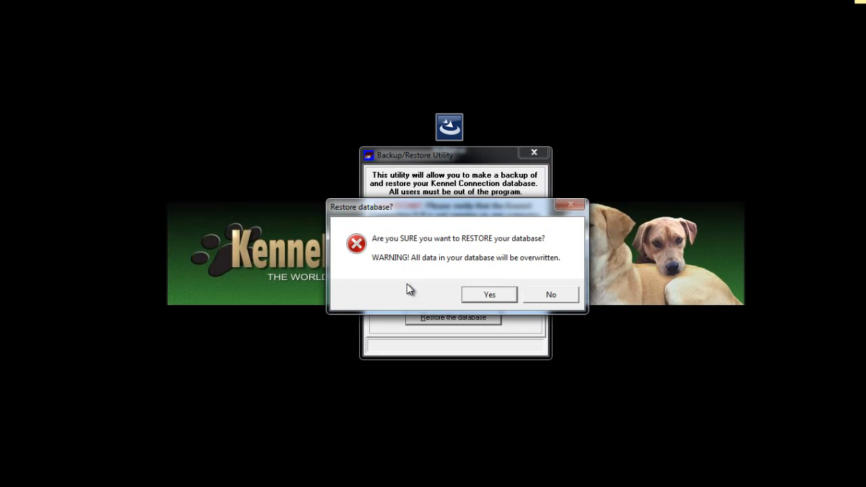
click(498, 298)
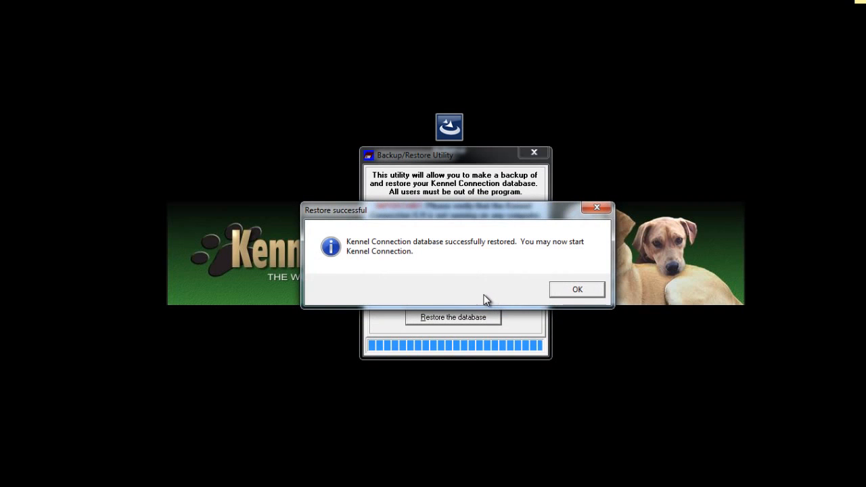
click(577, 289)
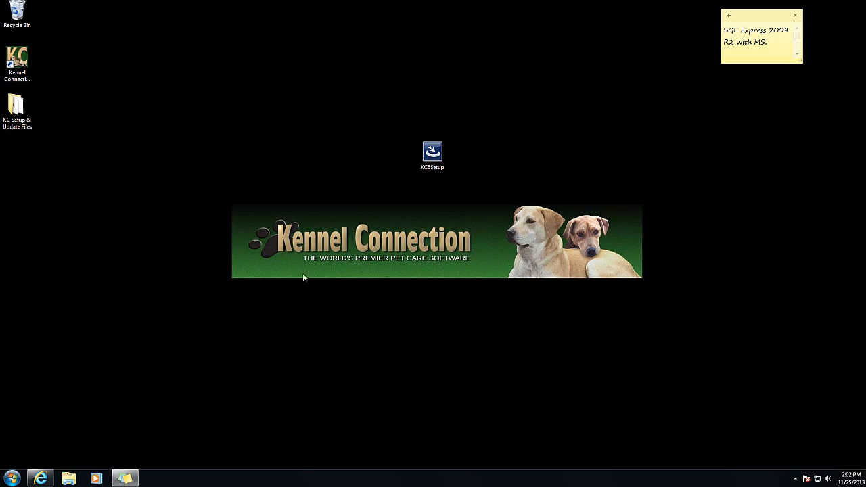
Step: Start Kennel Connection 6.0 with the restored database and dismiss the service release notice
double_click(19, 61)
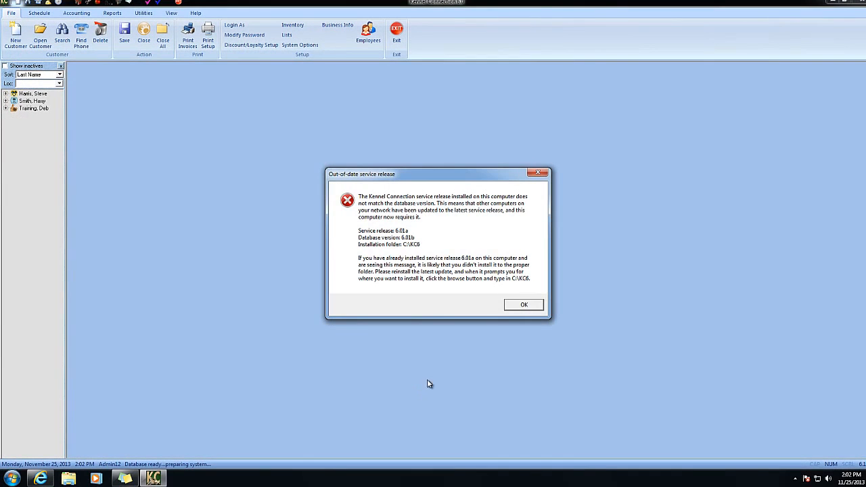
click(523, 304)
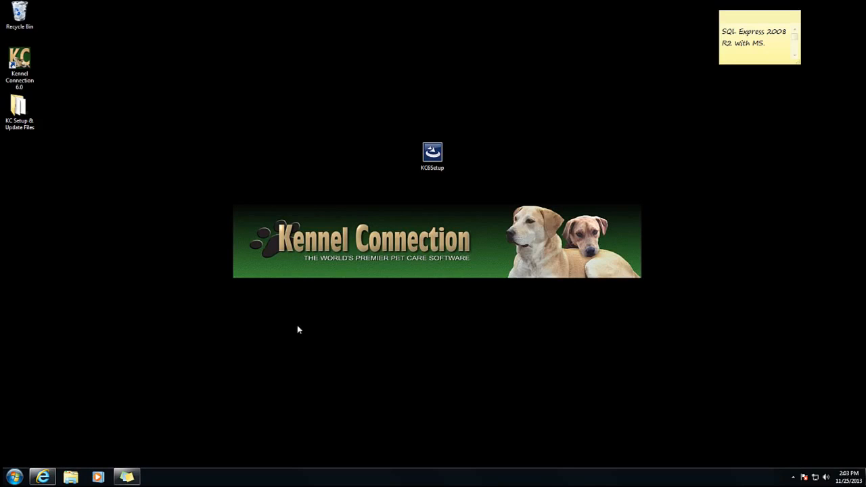
Step: Switch to Internet Explorer and open the Kennel Connection Updates page in the Download Center
click(42, 476)
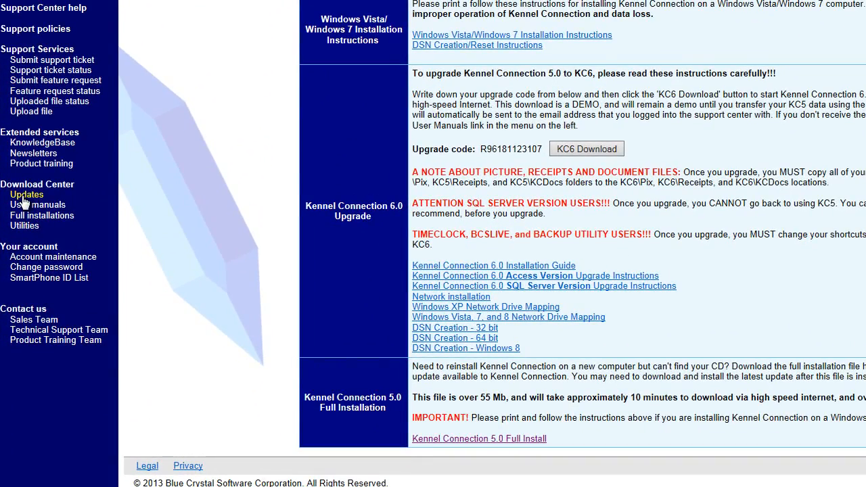
click(24, 196)
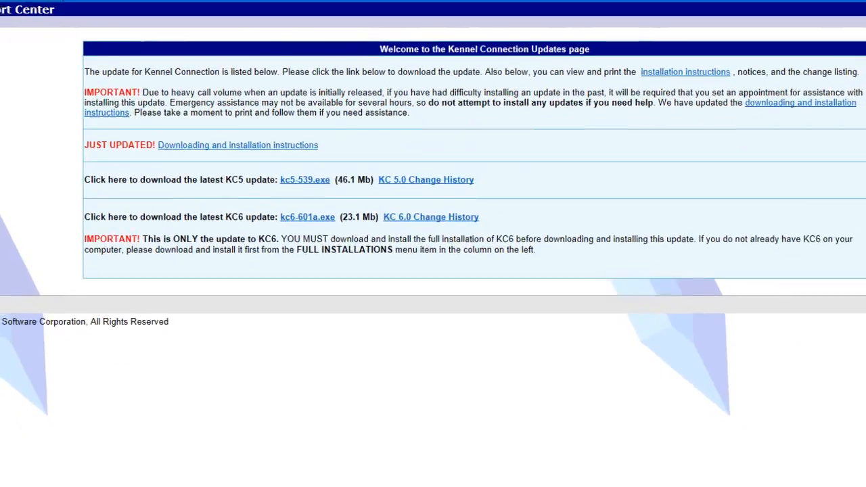